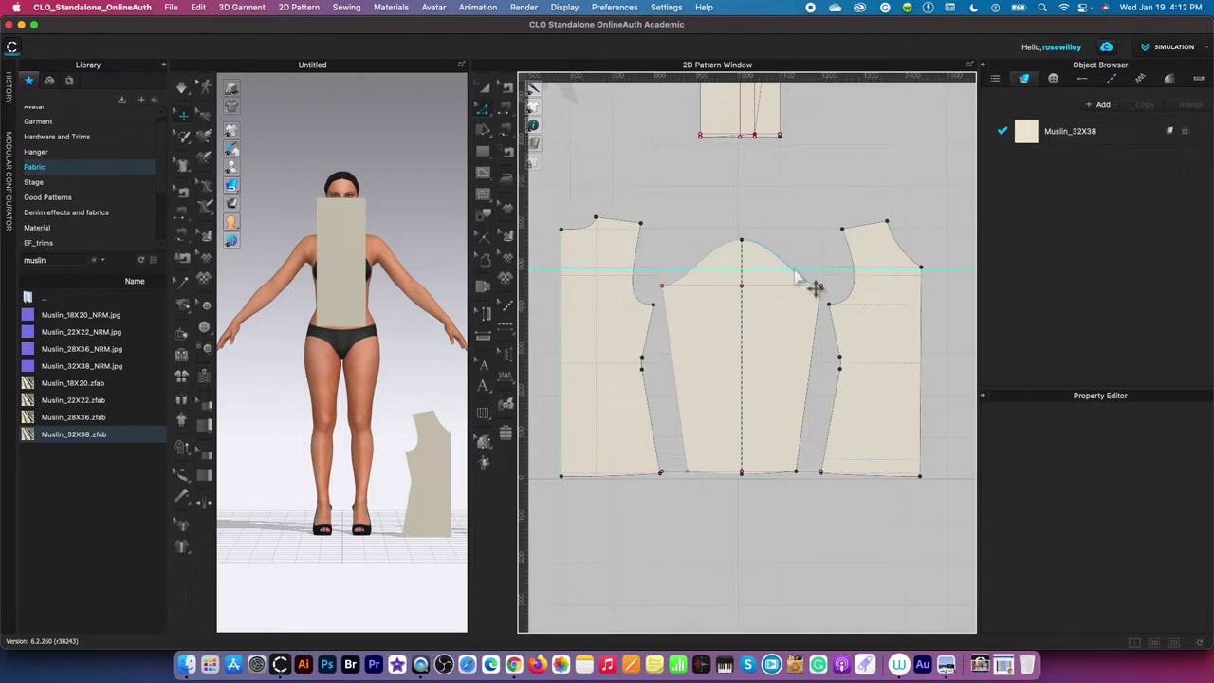
- Add a notch on the back bodice armhole 9 cm from the underarm point
{"action": "left_click", "coordinate": [483, 239]}
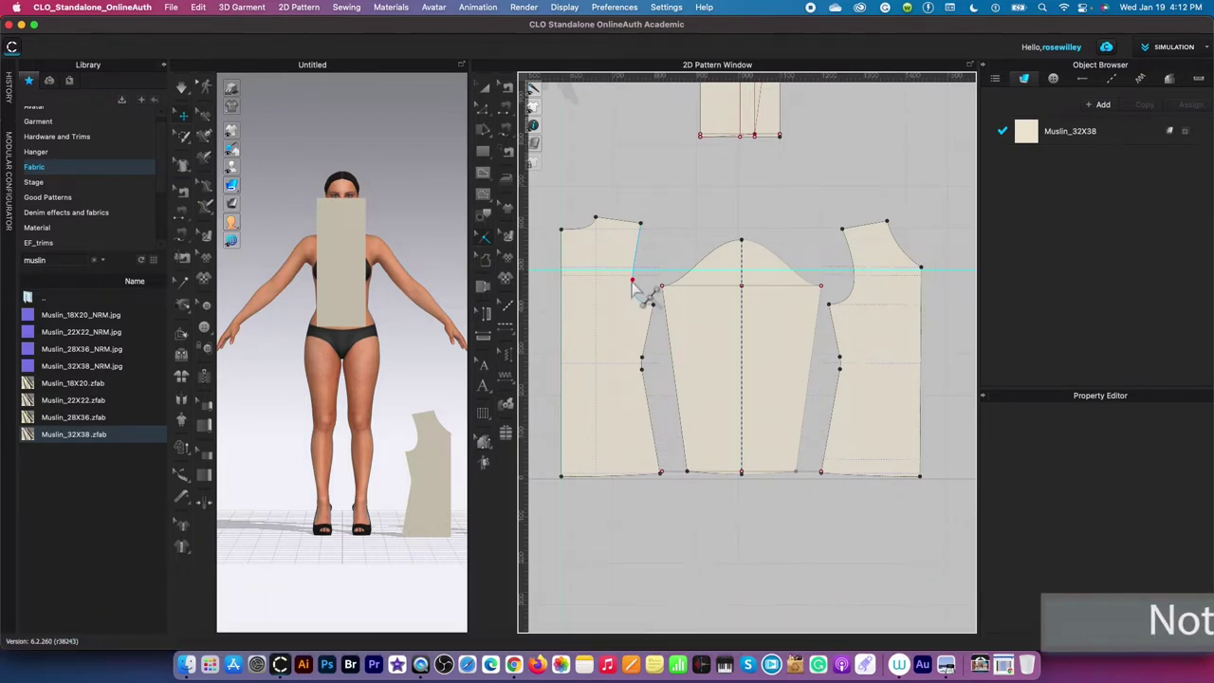
{"action": "right_click", "coordinate": [632, 283]}
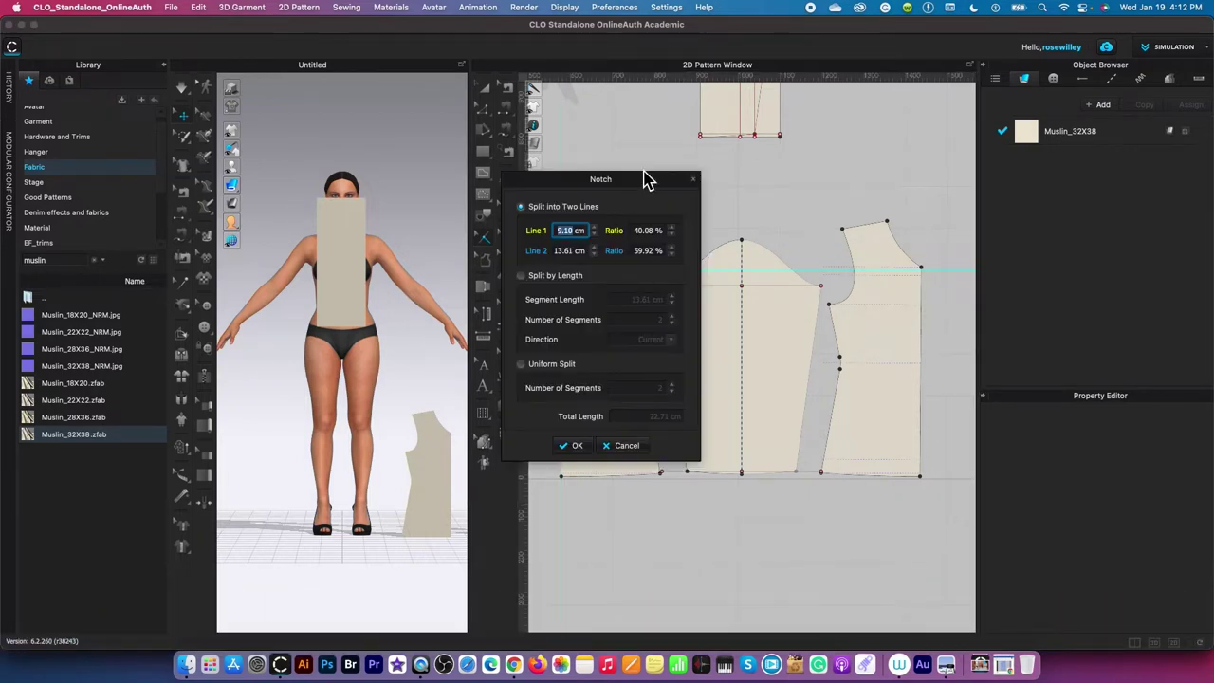
{"action": "left_click_drag", "start_coordinate": [651, 187], "coordinate": [494, 185]}
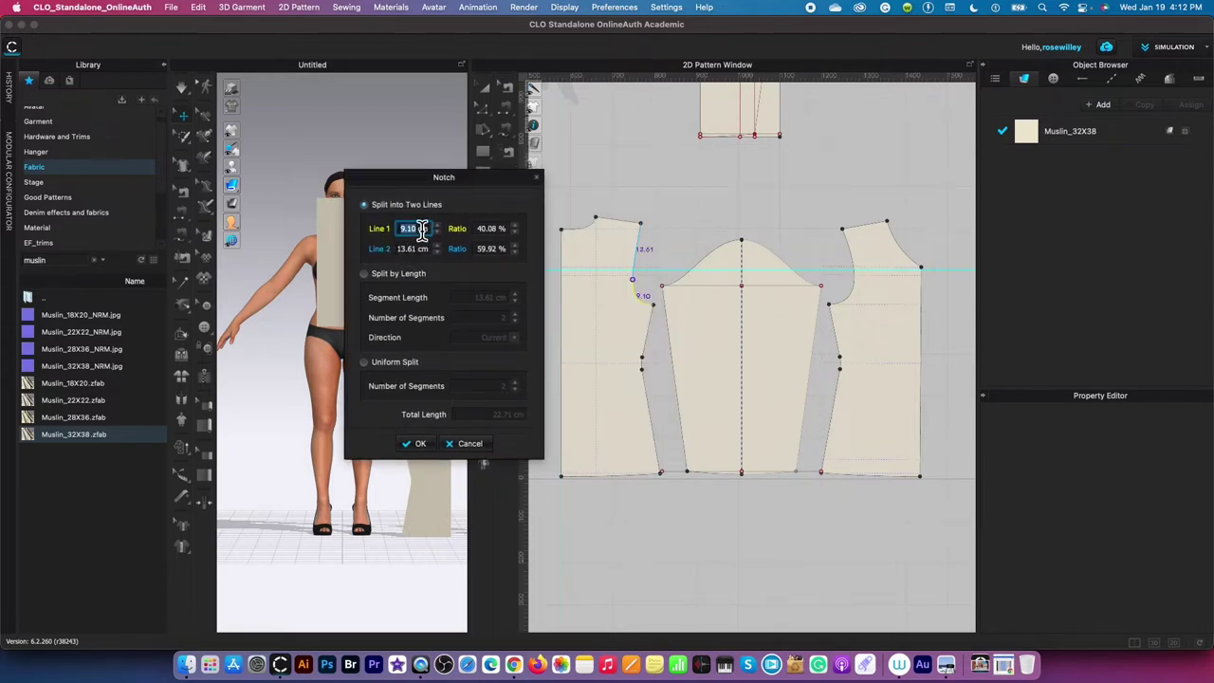
{"action": "type", "text": "9"}
{"action": "key", "text": "Return"}
{"action": "left_click", "coordinate": [418, 443]}
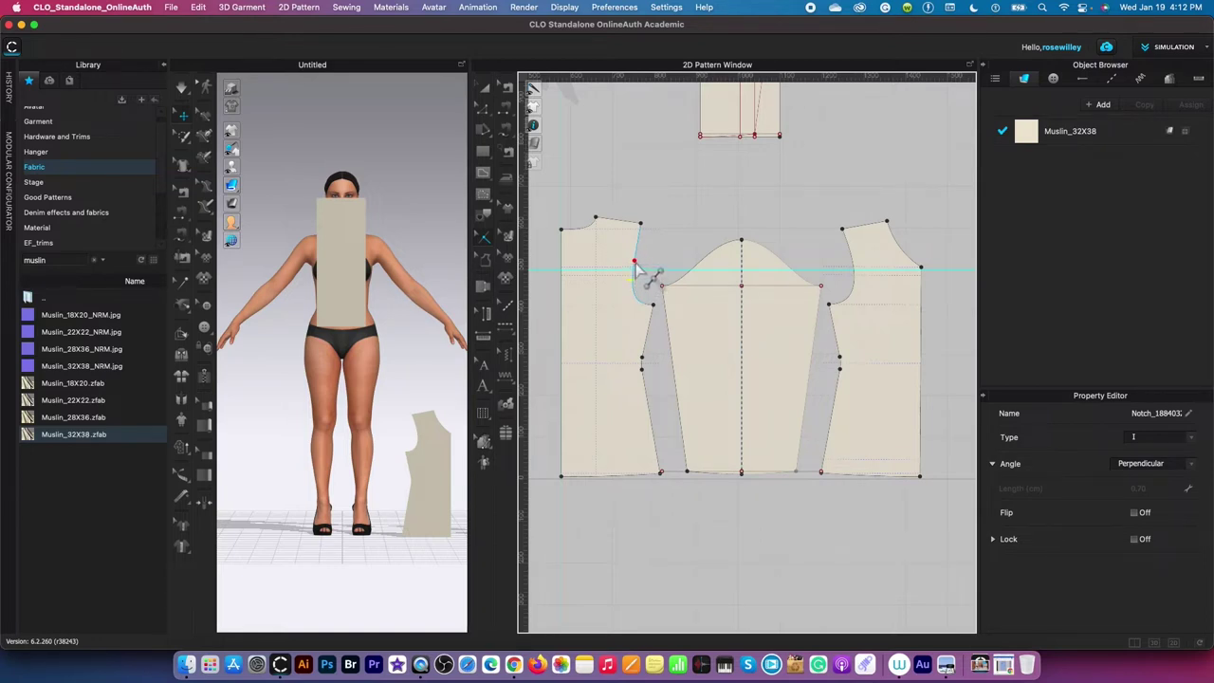
- Add a second notch on the back bodice armhole 11 cm from the underarm point
{"action": "right_click", "coordinate": [635, 269]}
{"action": "left_click_drag", "start_coordinate": [655, 180], "coordinate": [456, 191]}
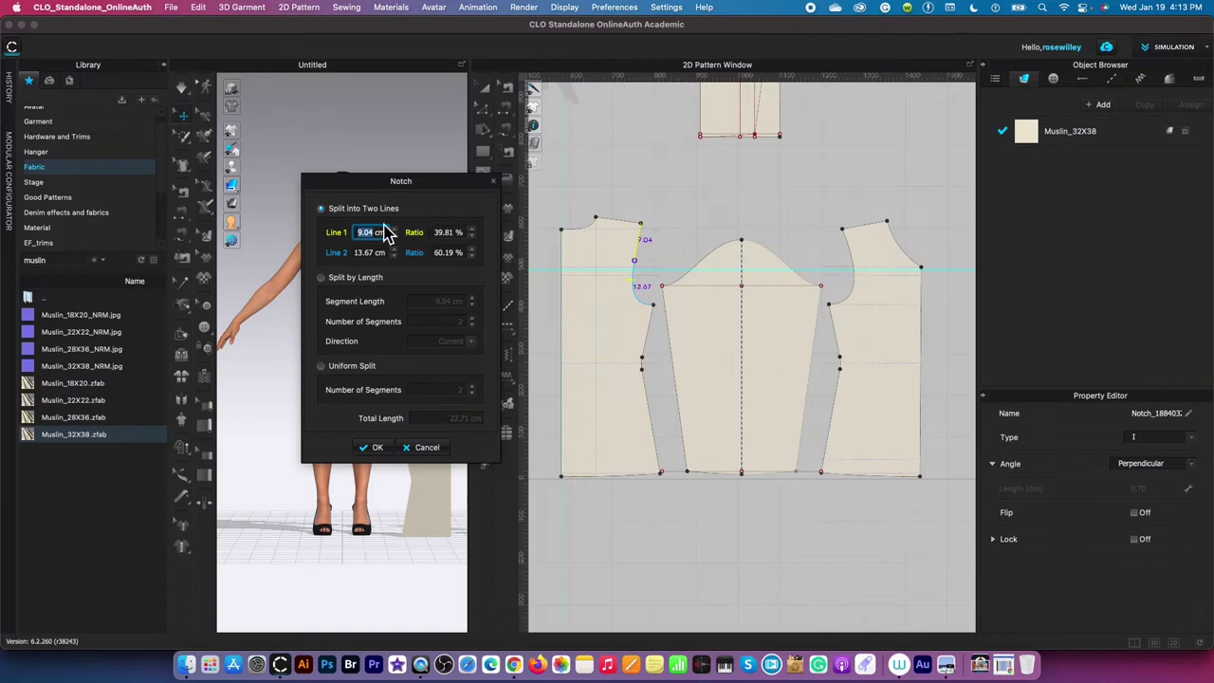
{"action": "left_click", "coordinate": [357, 256]}
{"action": "type", "text": "11"}
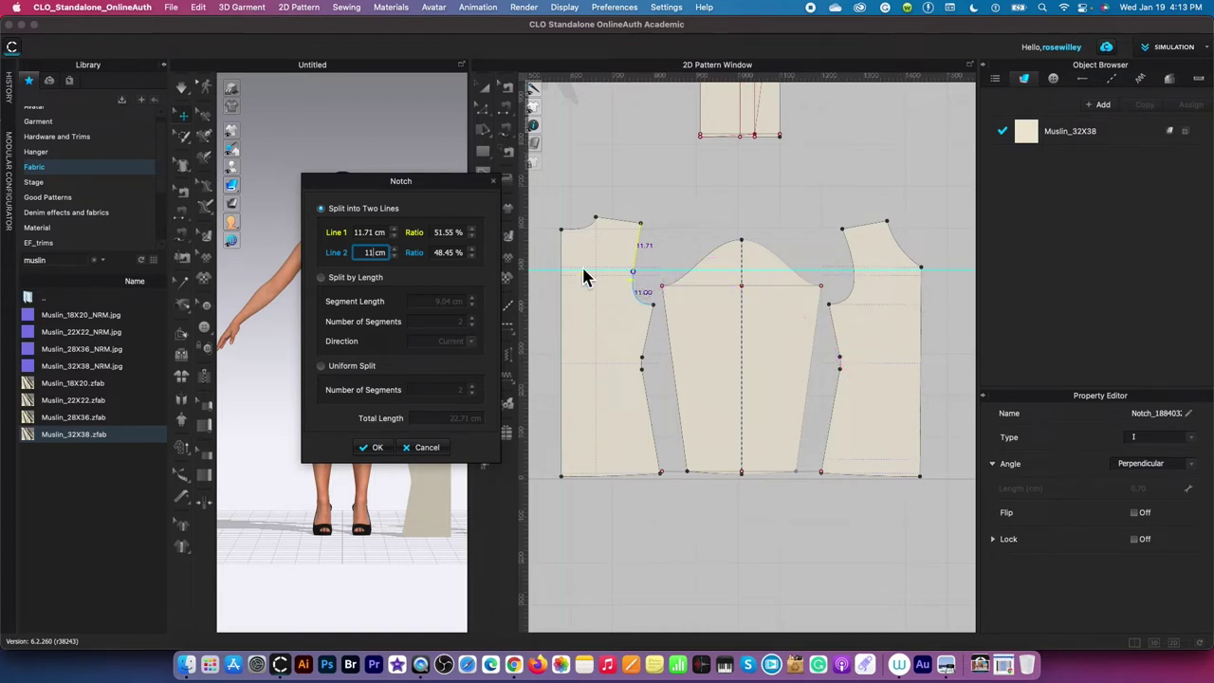
{"action": "left_click", "coordinate": [376, 448]}
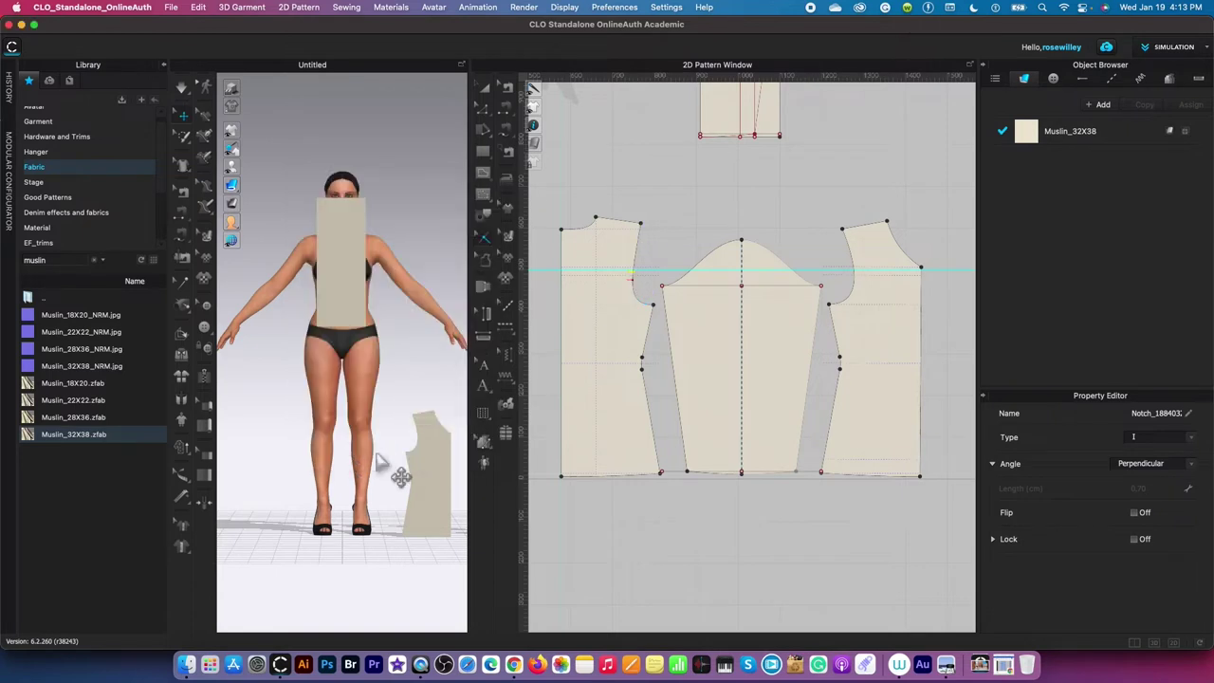
- Add a notch on the back half of the linked sleeve cap, 9 cm from the underarm point
{"action": "left_click", "coordinate": [690, 271]}
{"action": "right_click", "coordinate": [691, 272]}
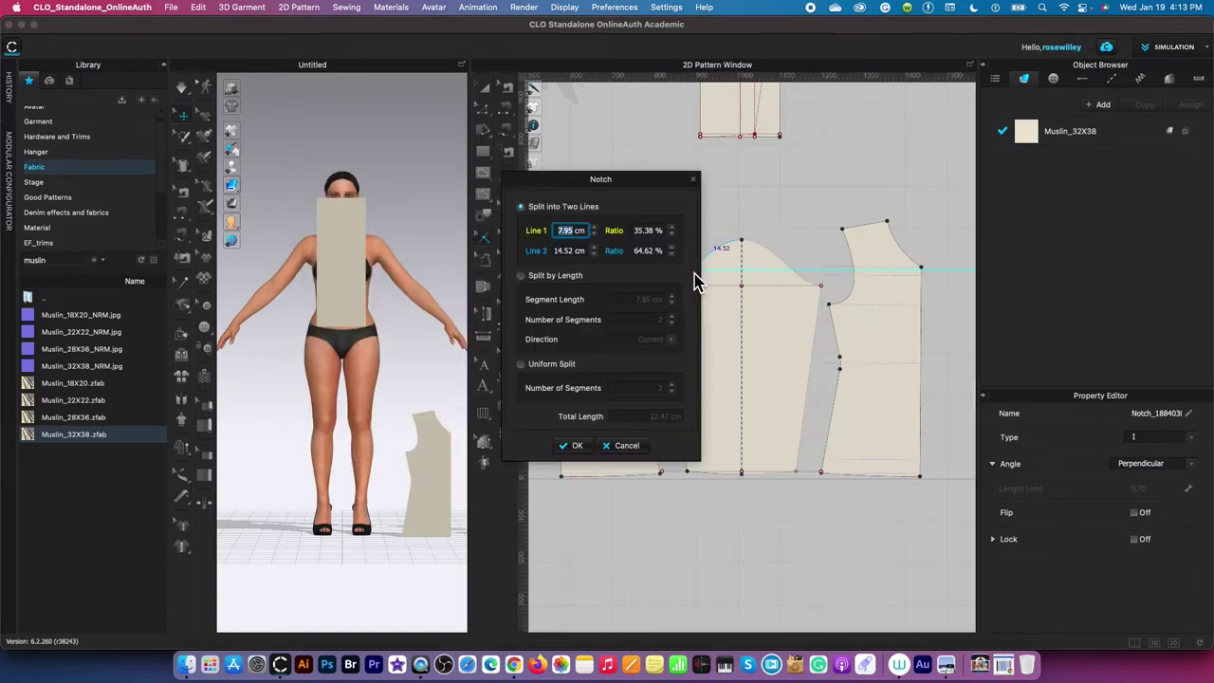
{"action": "left_click_drag", "start_coordinate": [651, 192], "coordinate": [524, 186]}
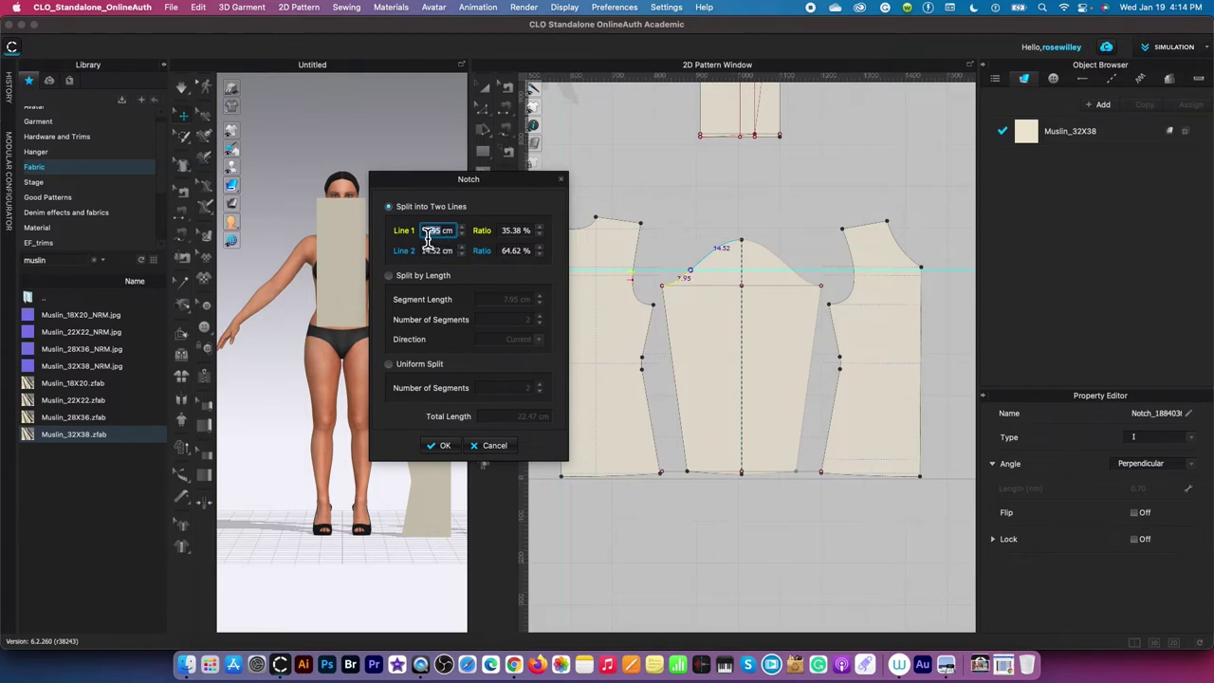
{"action": "left_click_drag", "start_coordinate": [433, 232], "coordinate": [479, 235]}
{"action": "type", "text": "9"}
{"action": "left_click", "coordinate": [454, 452]}
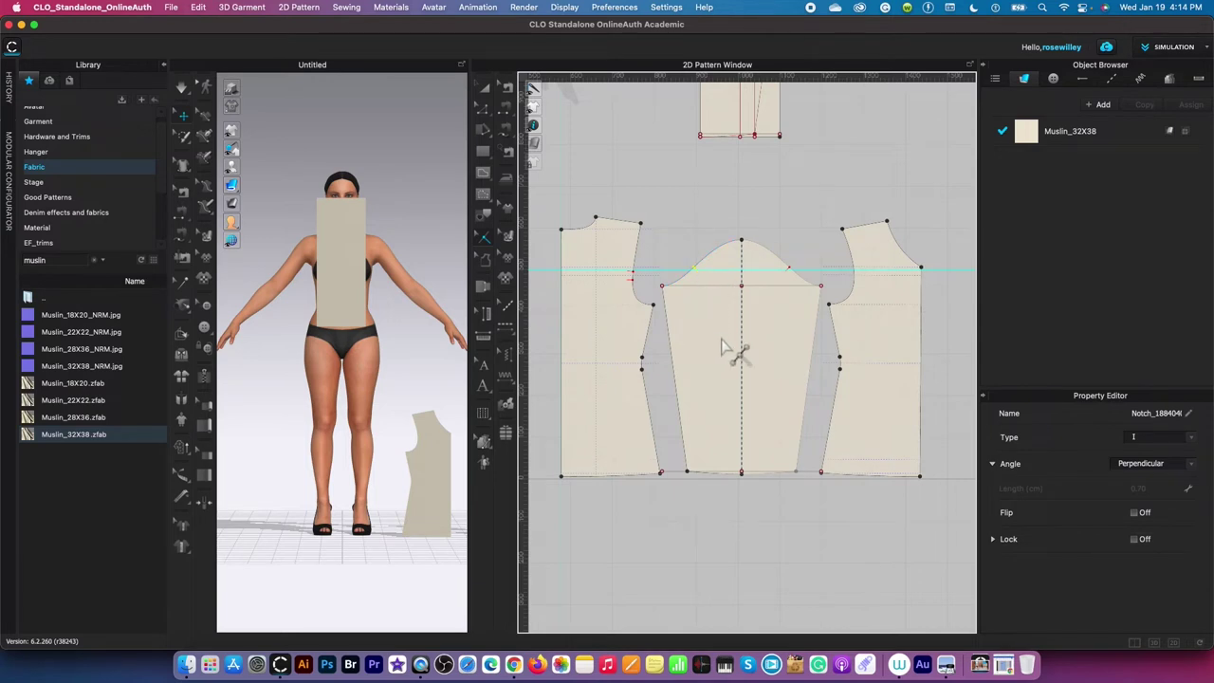
- Remove the linked editing from the sleeve pattern so its two halves can be edited independently
{"action": "key", "text": "a"}
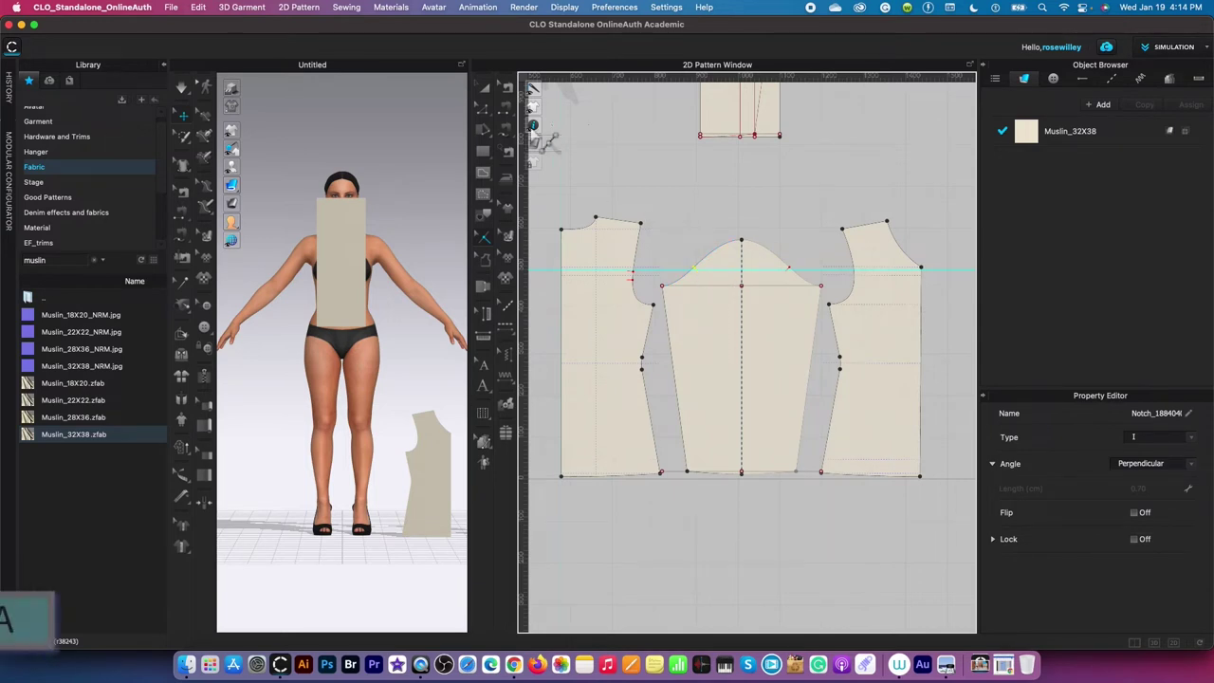
{"action": "left_click", "coordinate": [487, 91]}
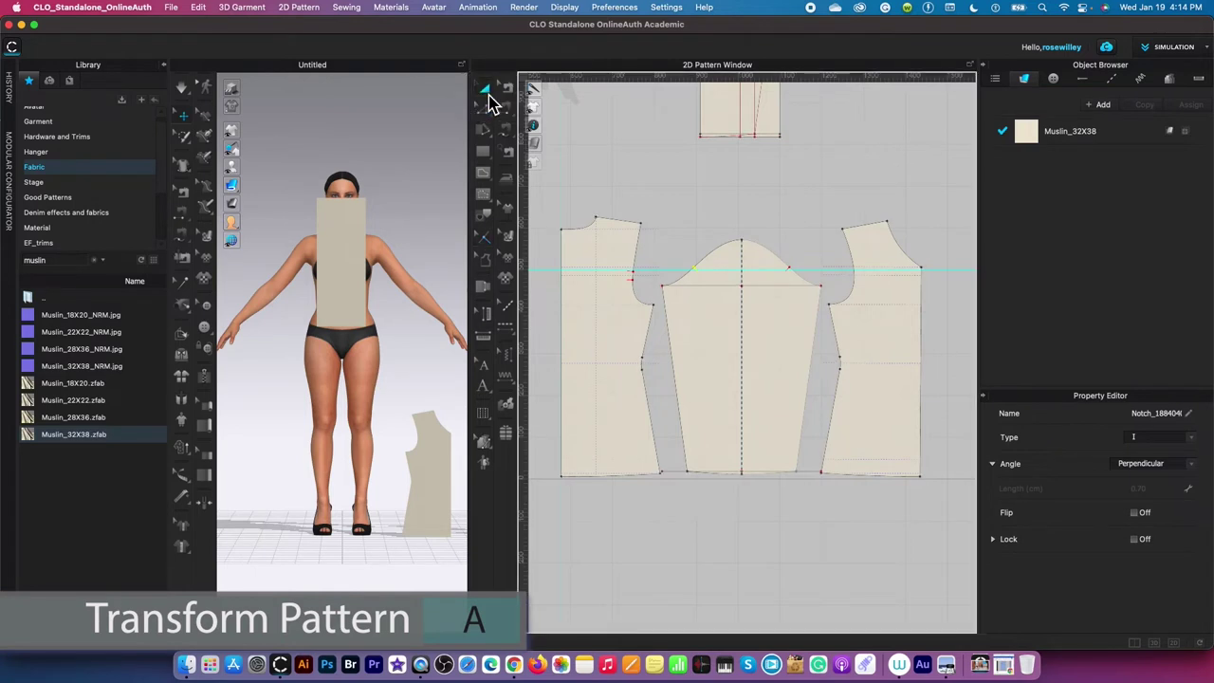
{"action": "left_click", "coordinate": [769, 331]}
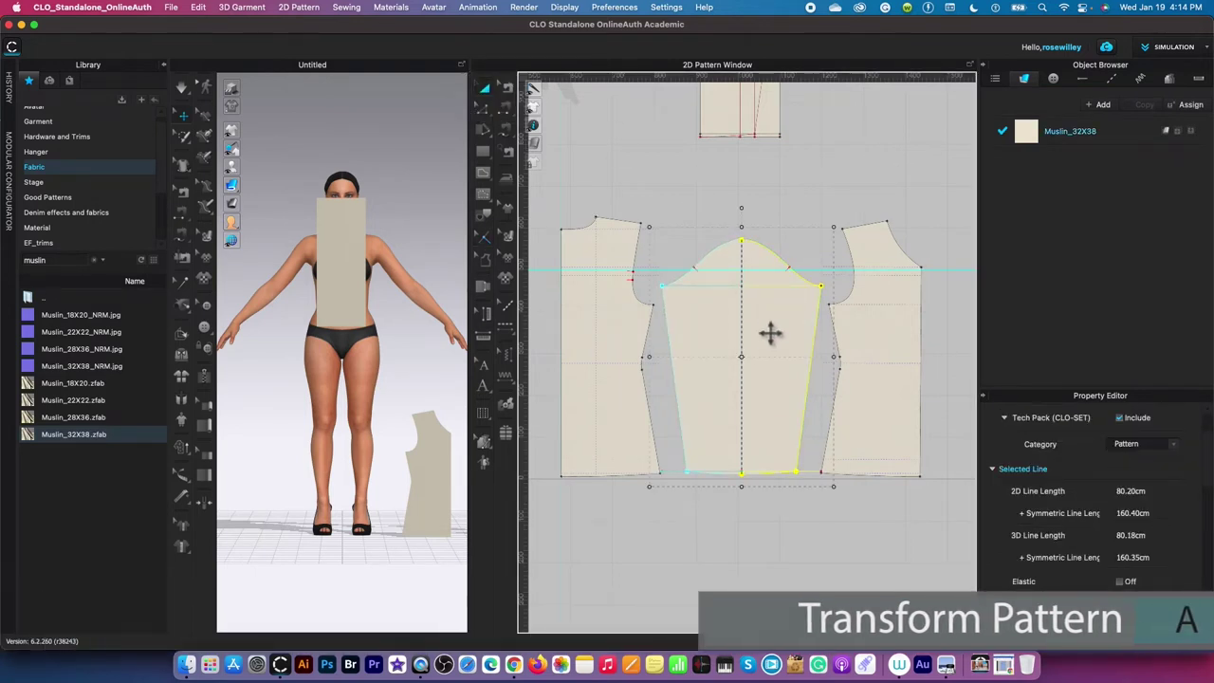
{"action": "right_click", "coordinate": [768, 337]}
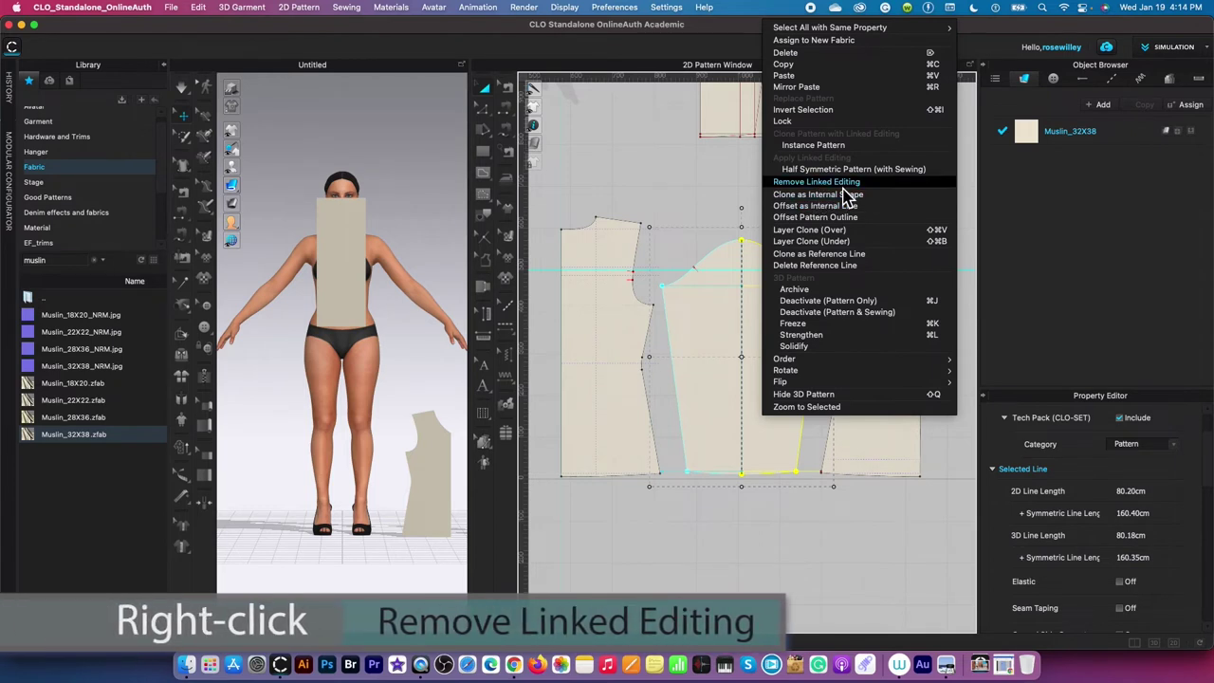
{"action": "left_click", "coordinate": [878, 184]}
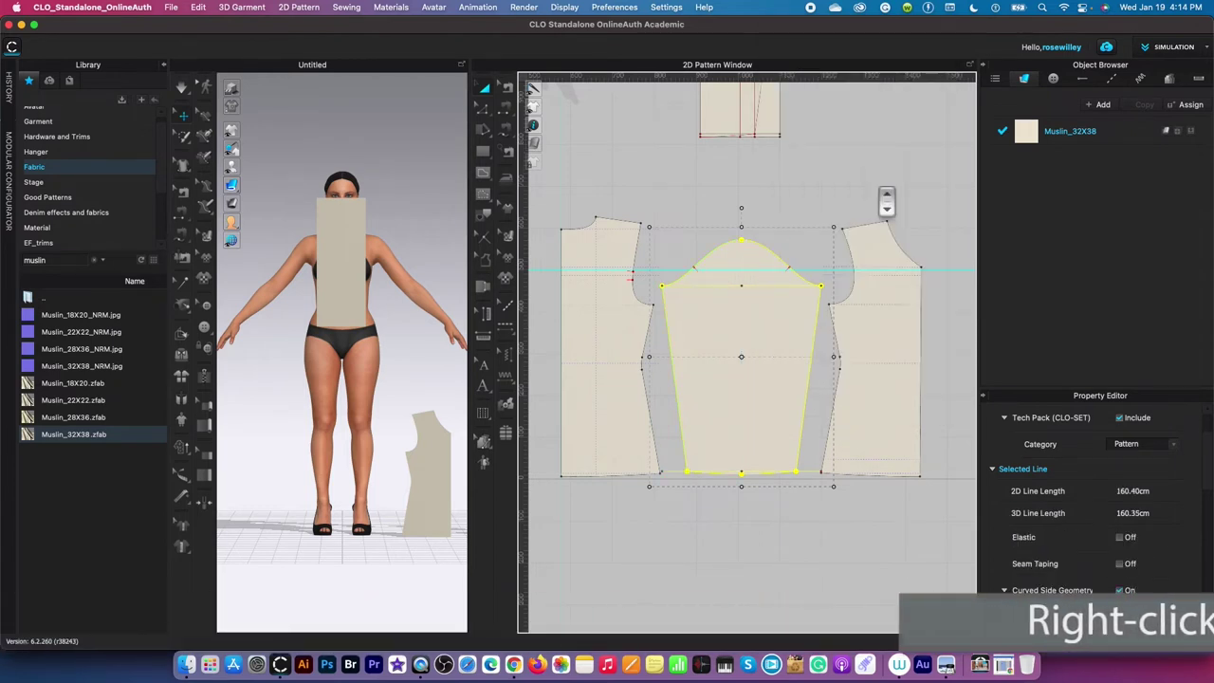
{"action": "left_click", "coordinate": [784, 187]}
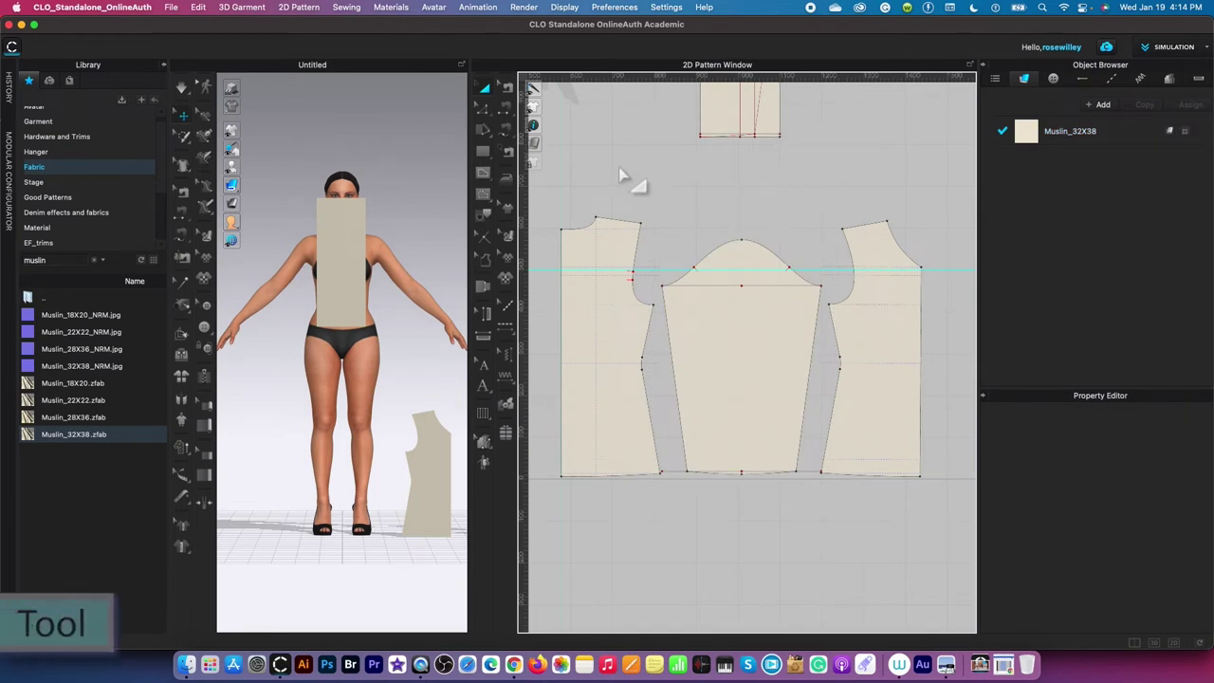
- Add a second notch on the back side of the sleeve cap, 11 cm from the underarm point
{"action": "left_click", "coordinate": [484, 239]}
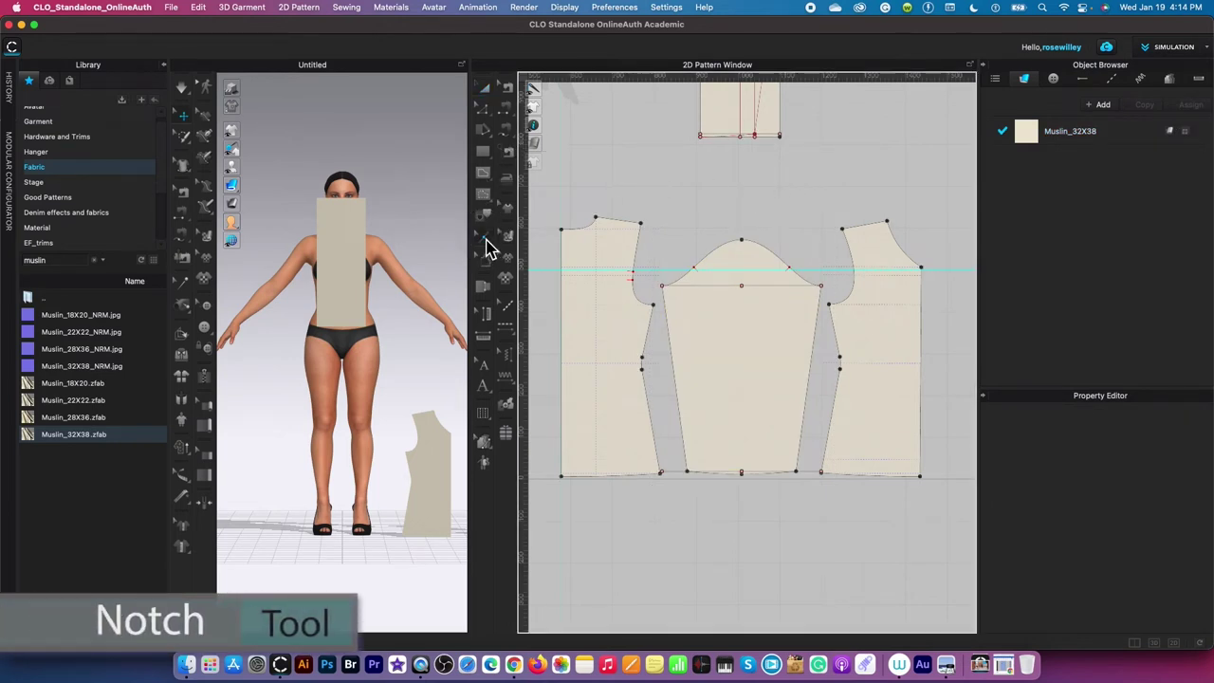
{"action": "right_click", "coordinate": [707, 257]}
{"action": "left_click_drag", "start_coordinate": [664, 189], "coordinate": [588, 210]}
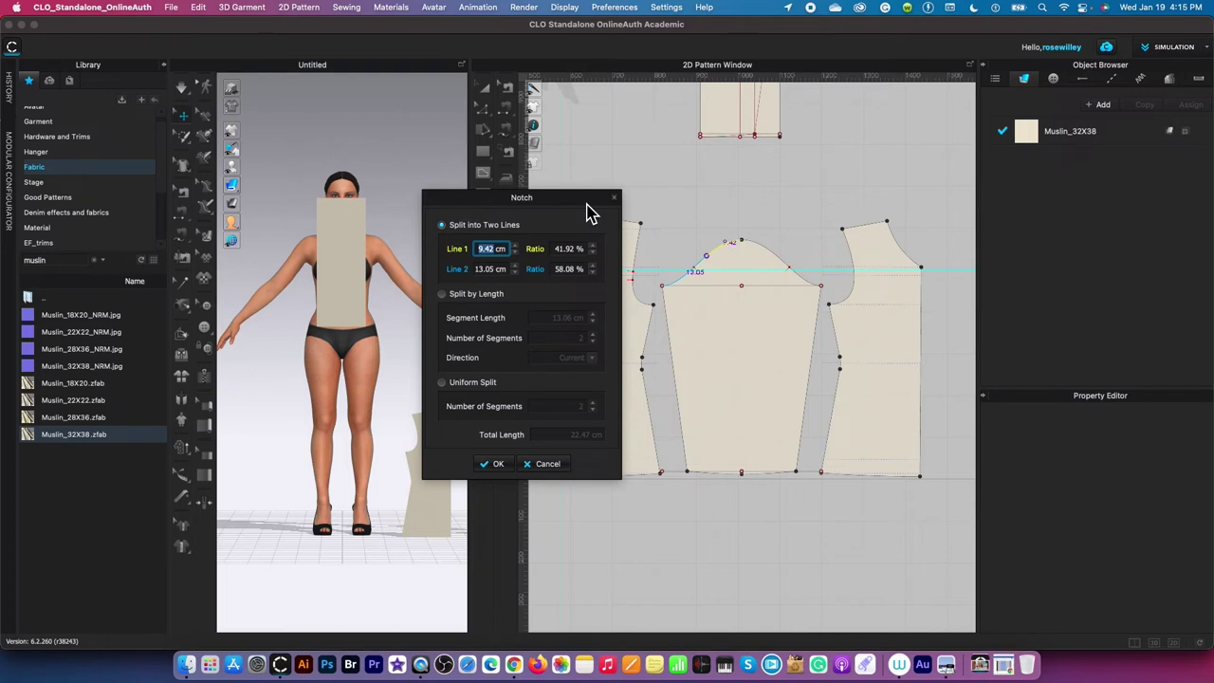
{"action": "left_click", "coordinate": [496, 270]}
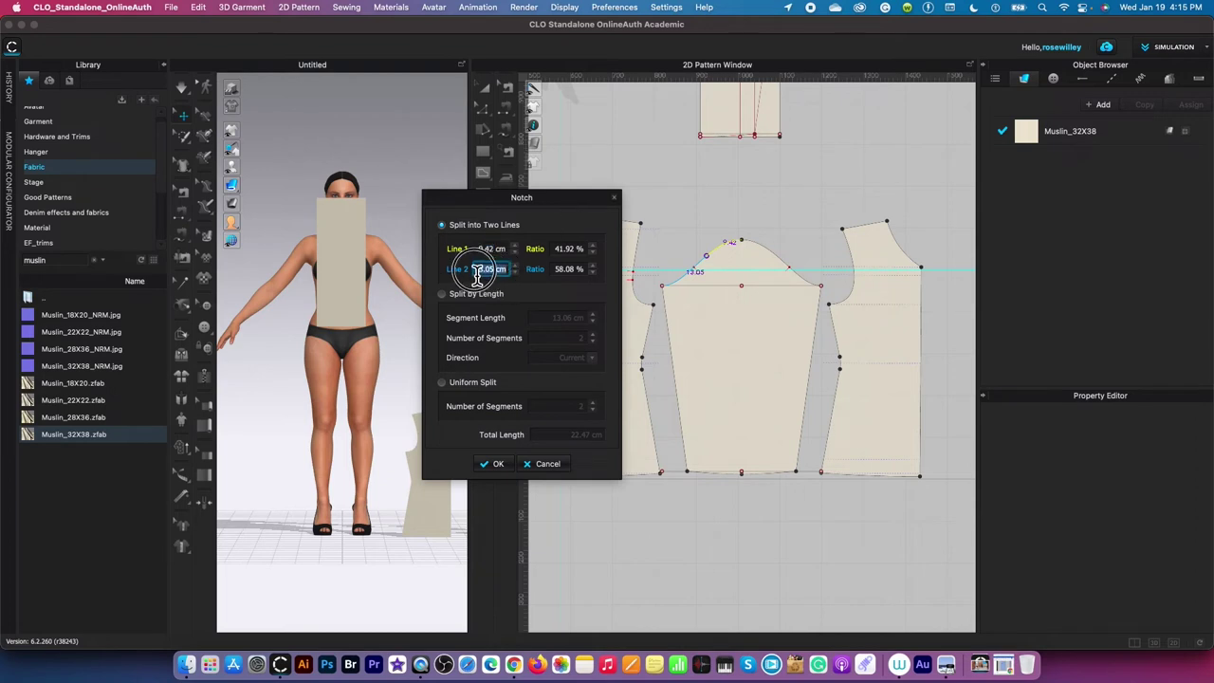
{"action": "type", "text": "11"}
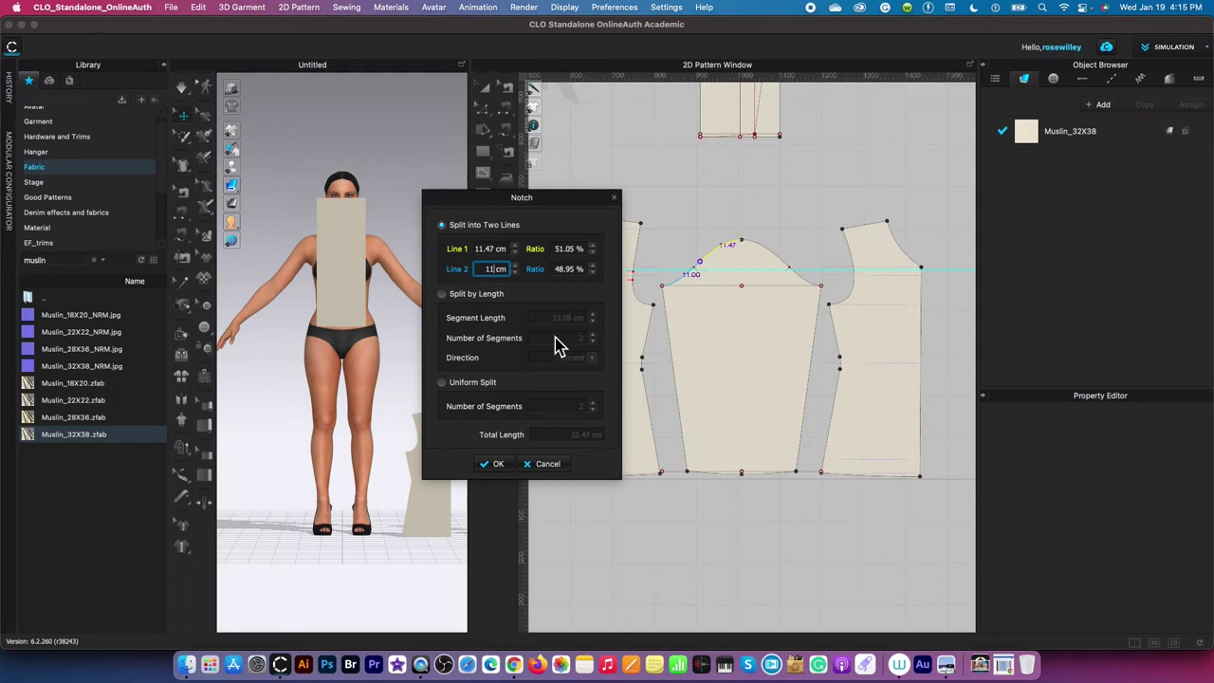
{"action": "left_click", "coordinate": [500, 465]}
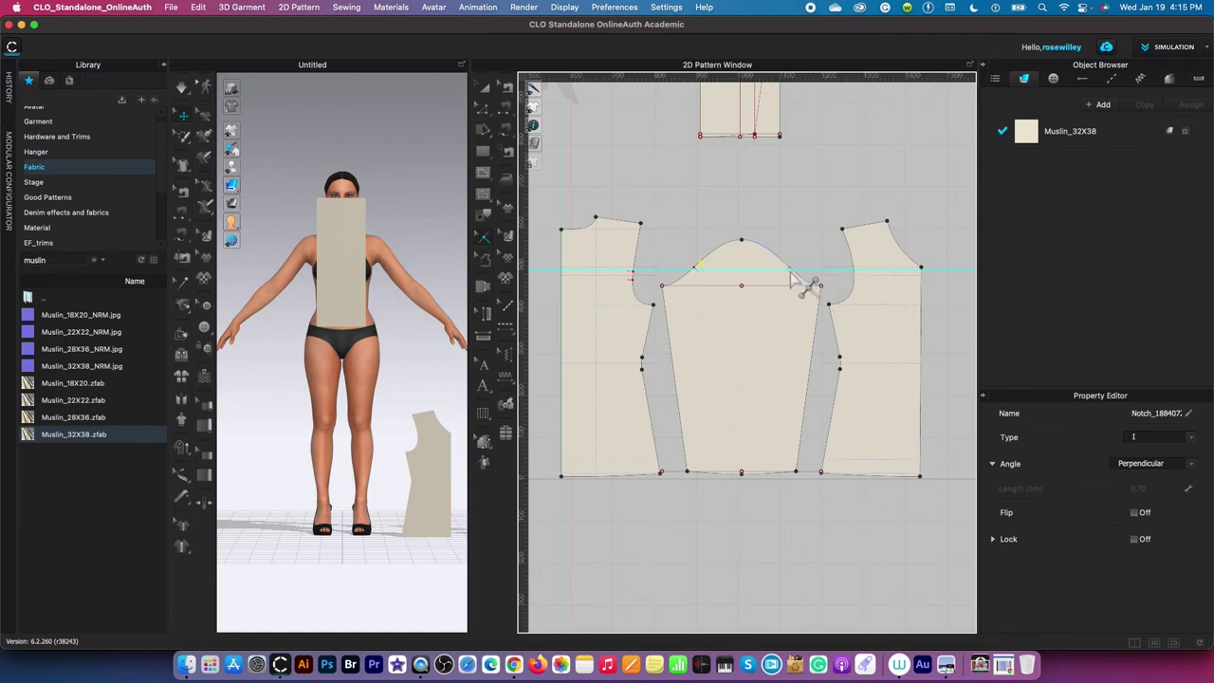
- Add a single notch on the front bodice armhole 9 cm from the underarm point
{"action": "right_click", "coordinate": [854, 289]}
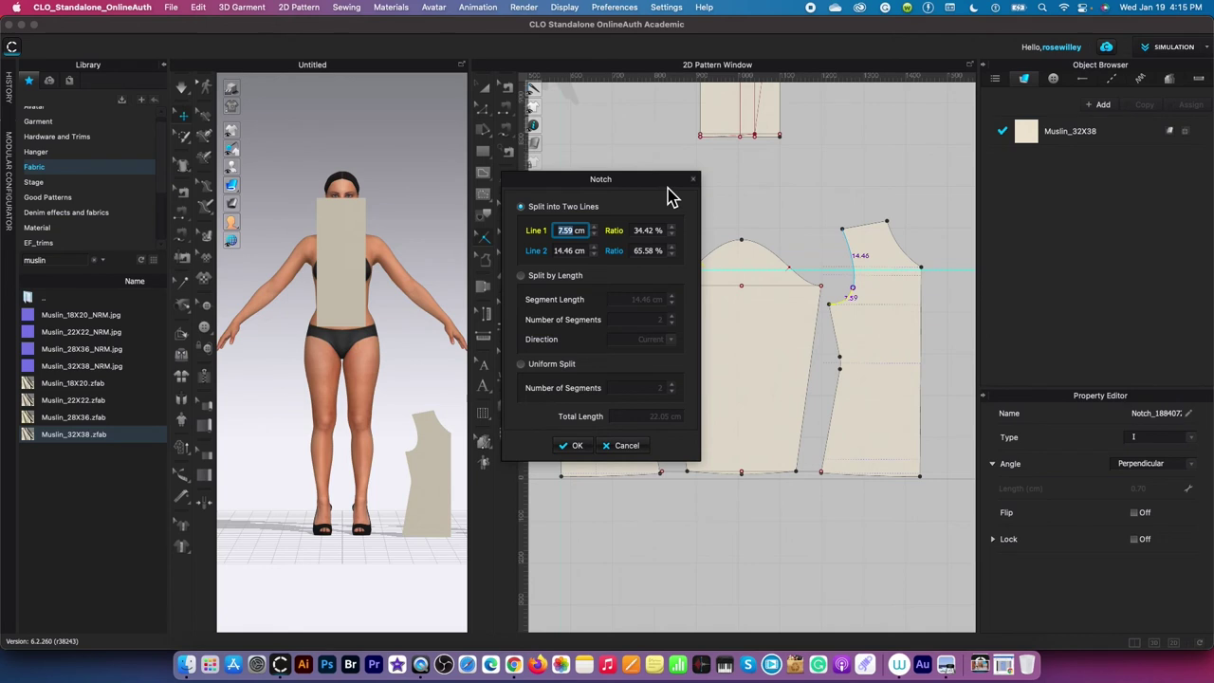
{"action": "type", "text": "9"}
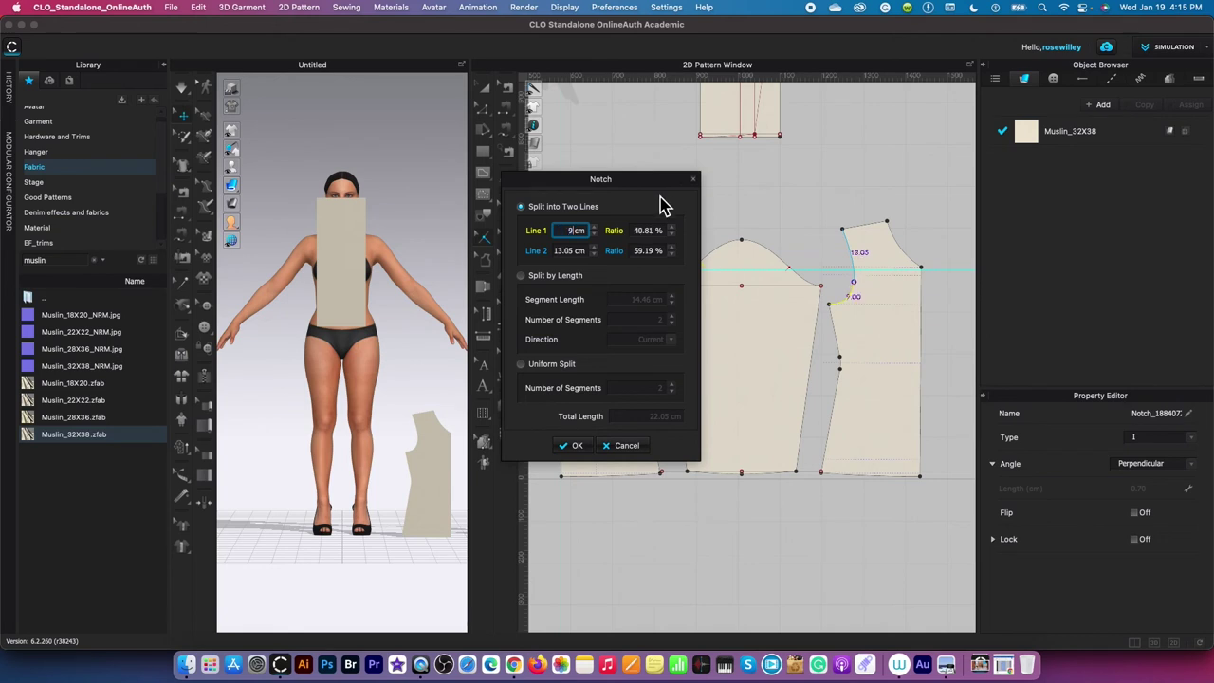
{"action": "left_click", "coordinate": [573, 445]}
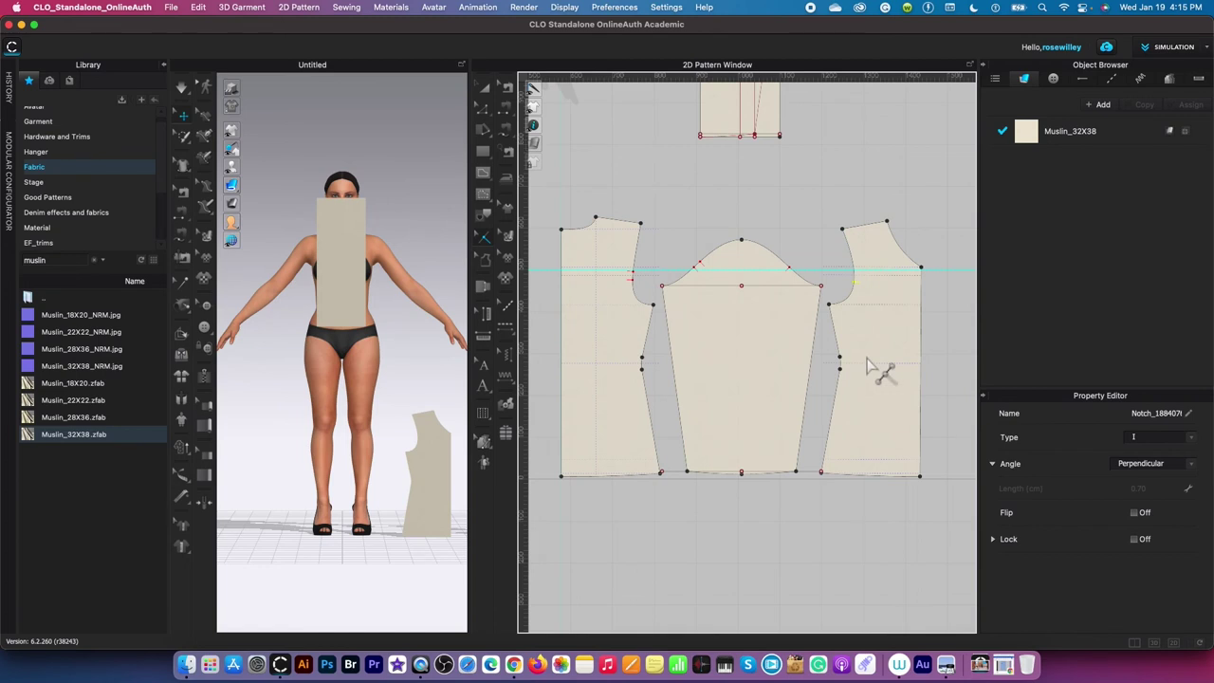
- Unlock all guidelines with the Edit Pattern tool active and delete all of them from the 2D pattern area
{"action": "scroll", "coordinate": [876, 372], "scroll_direction": "down", "scroll_amount": 5}
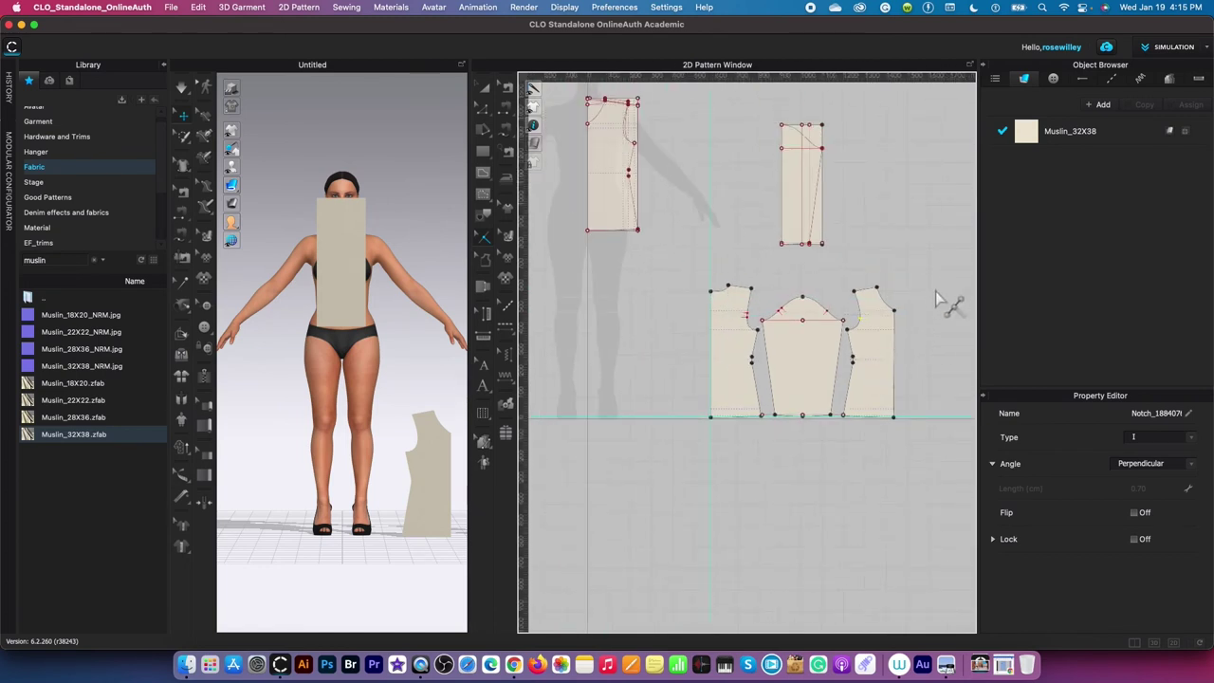
{"action": "scroll", "coordinate": [951, 313], "scroll_direction": "up", "scroll_amount": 3}
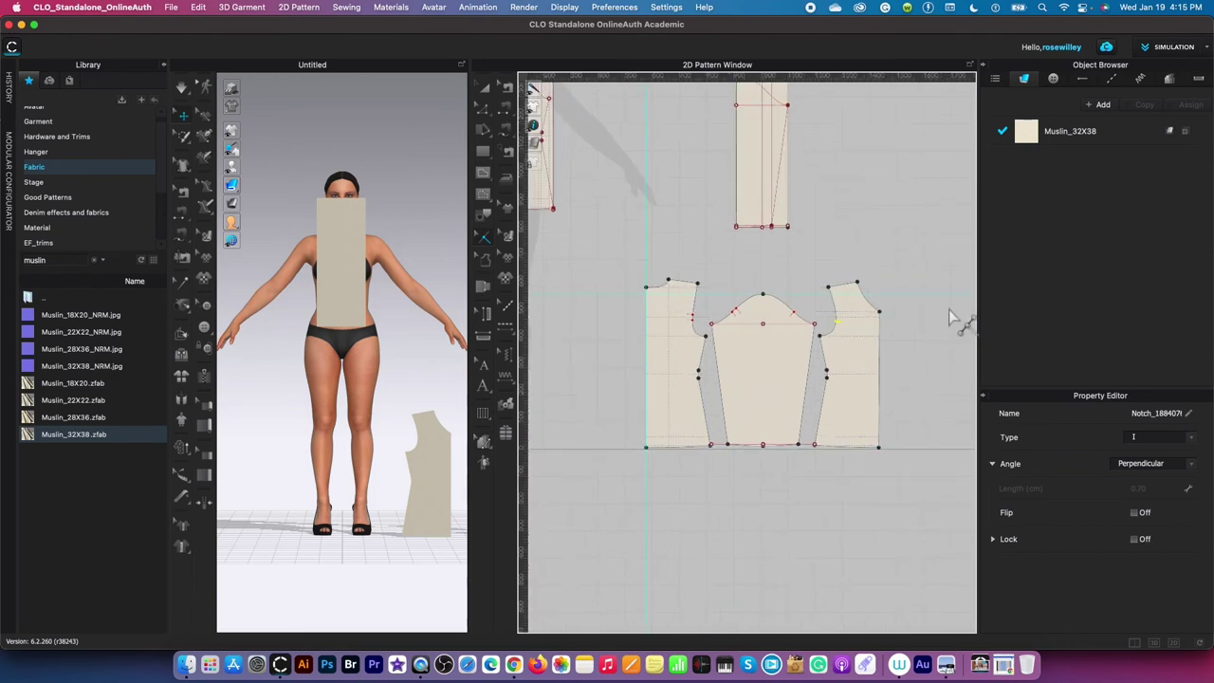
{"action": "key", "text": "a"}
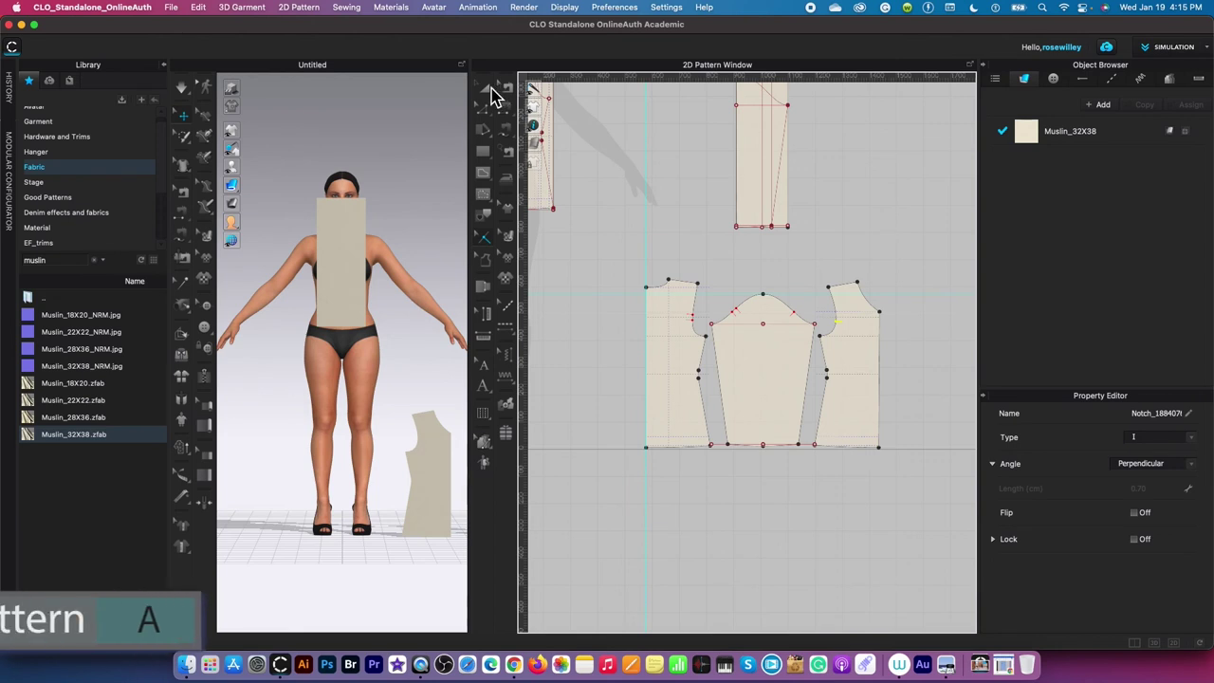
{"action": "key", "text": "z"}
{"action": "left_click", "coordinate": [484, 120]}
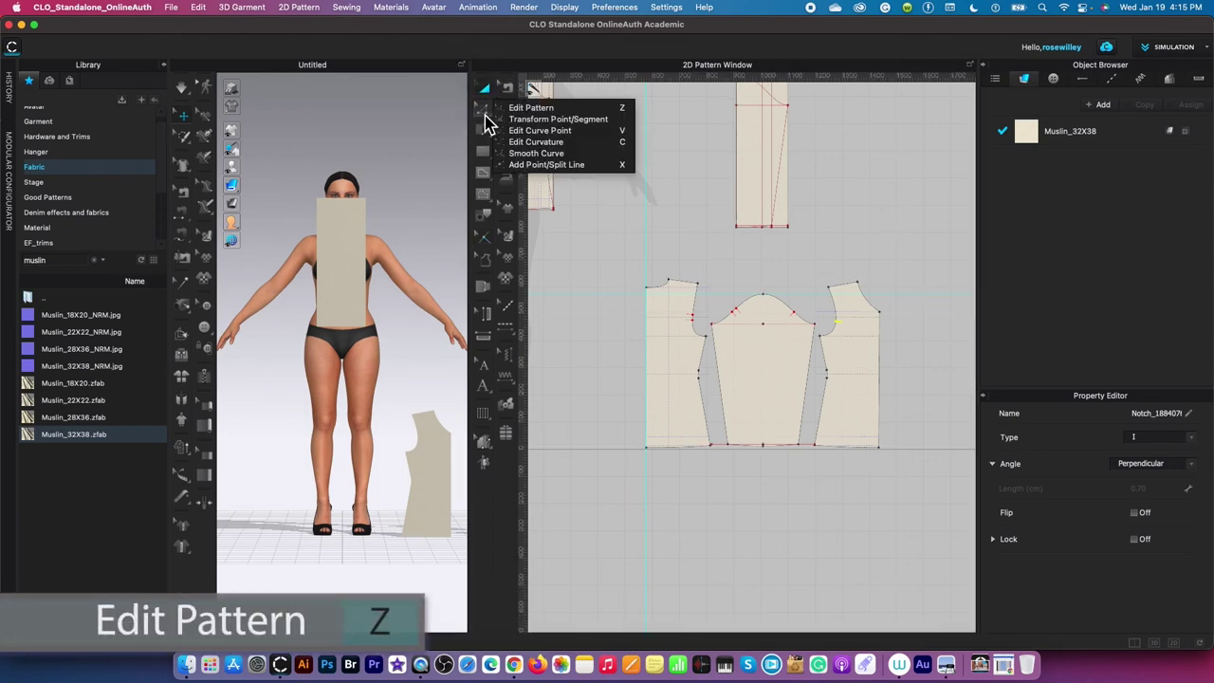
{"action": "left_click", "coordinate": [531, 108]}
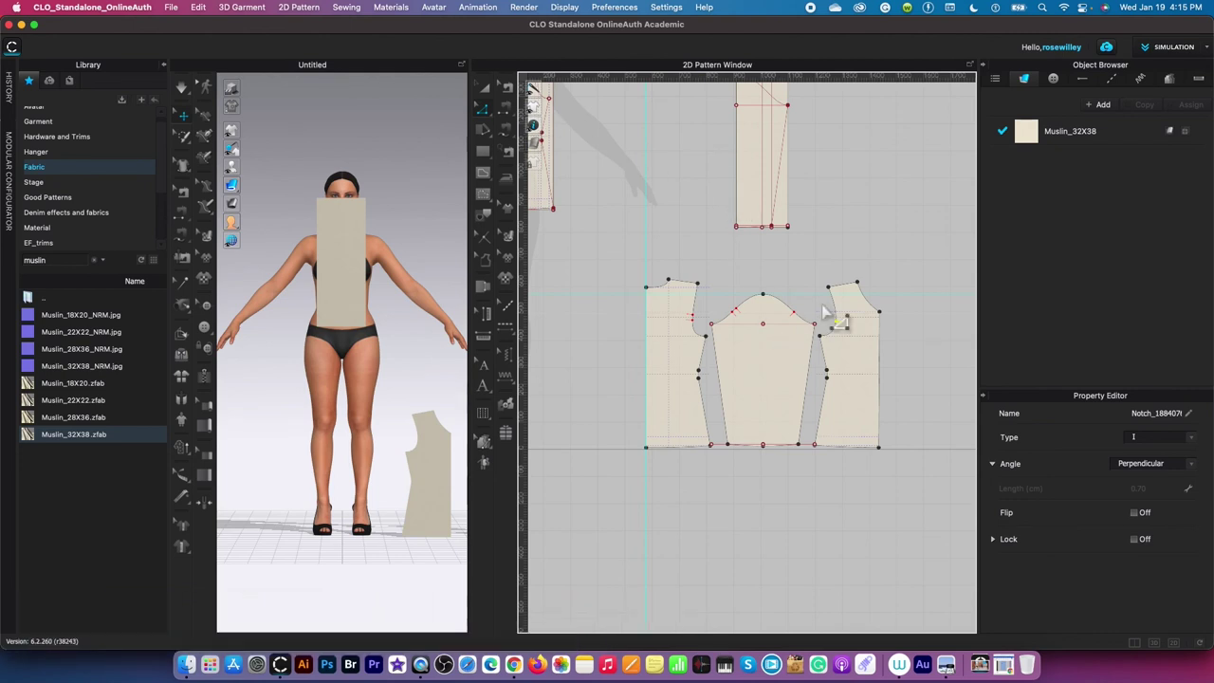
{"action": "right_click", "coordinate": [787, 268]}
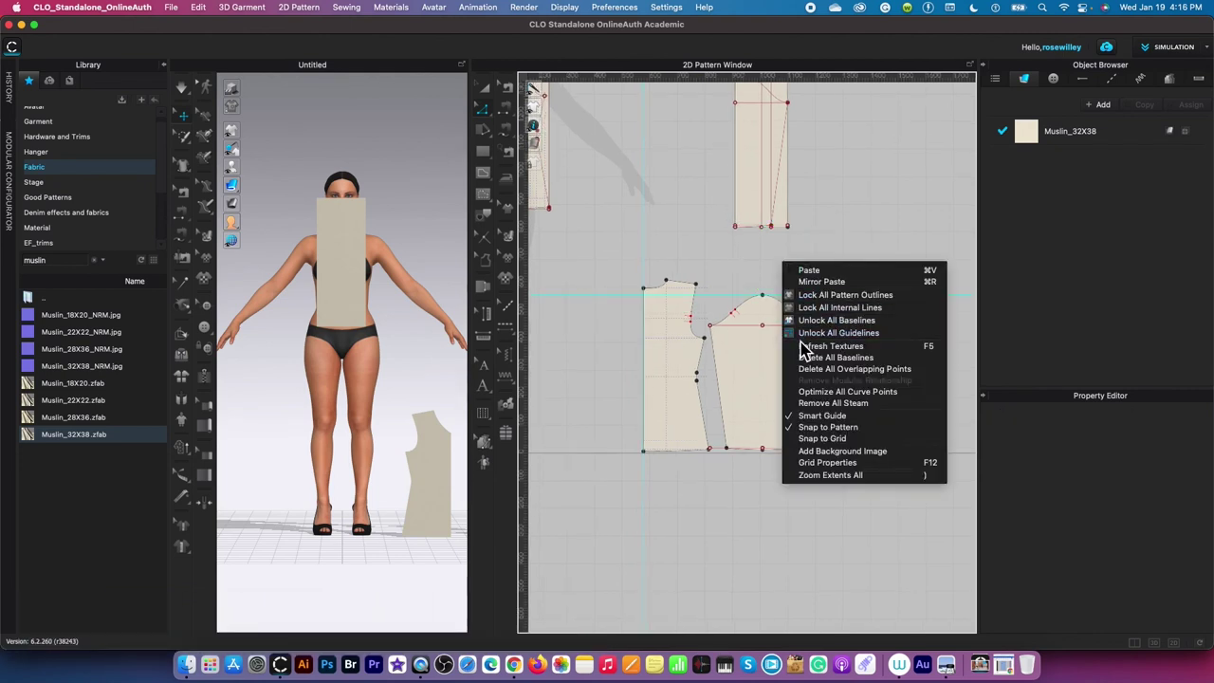
{"action": "left_click", "coordinate": [832, 337]}
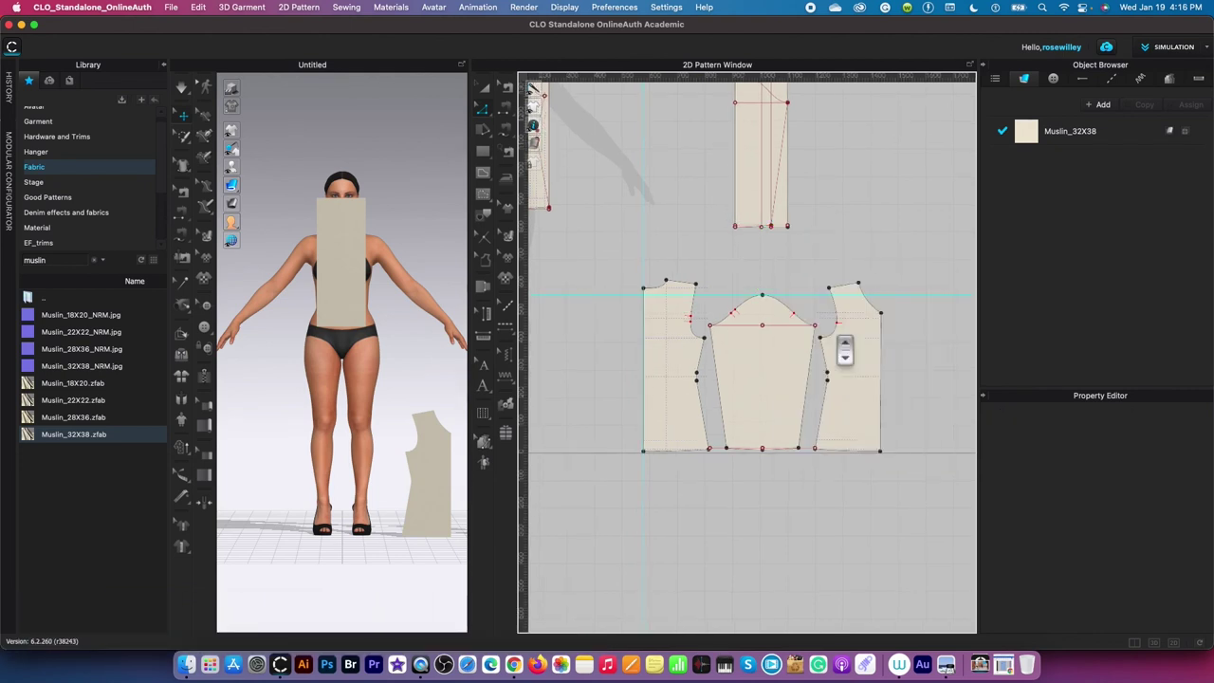
{"action": "right_click", "coordinate": [819, 304]}
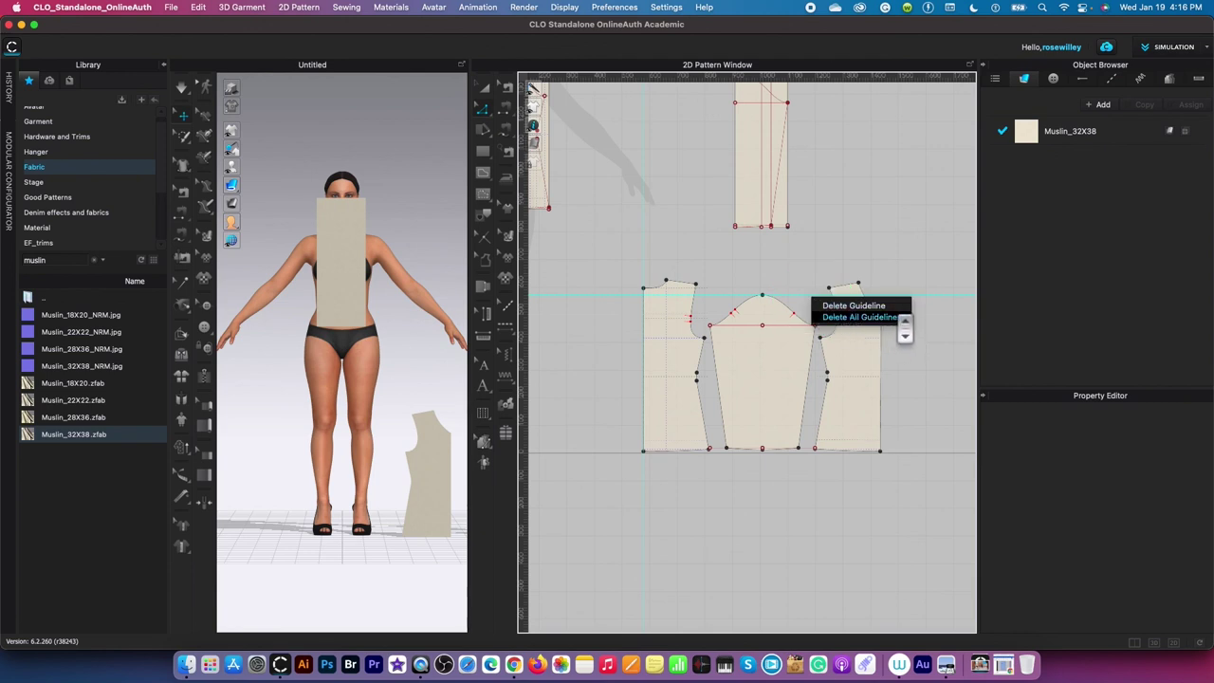
{"action": "left_click", "coordinate": [858, 317]}
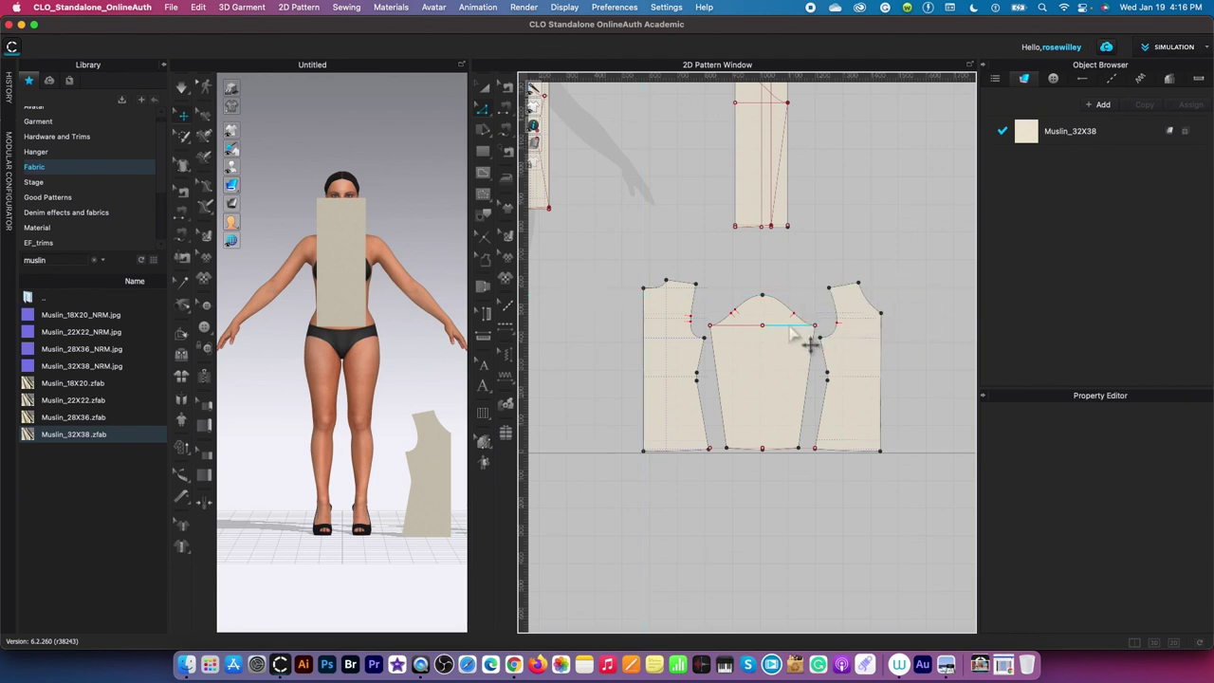
{"action": "scroll", "coordinate": [805, 342], "scroll_direction": "down", "scroll_amount": 5}
{"action": "scroll", "coordinate": [882, 339], "scroll_direction": "up", "scroll_amount": 2}
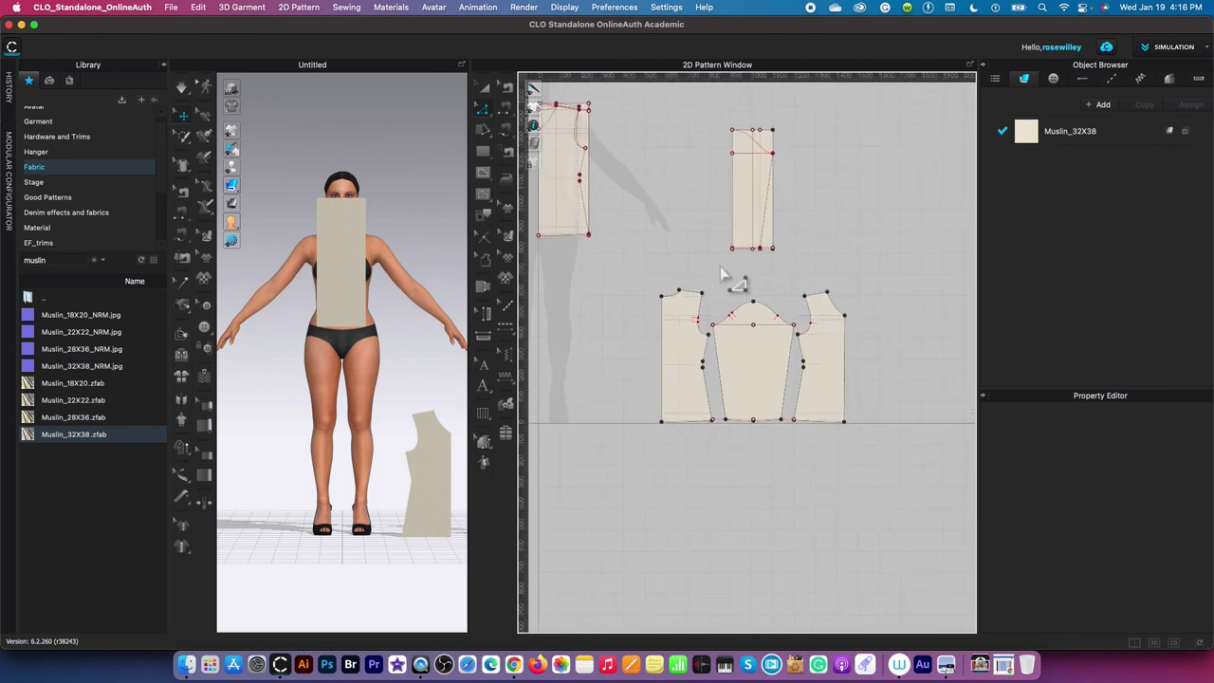